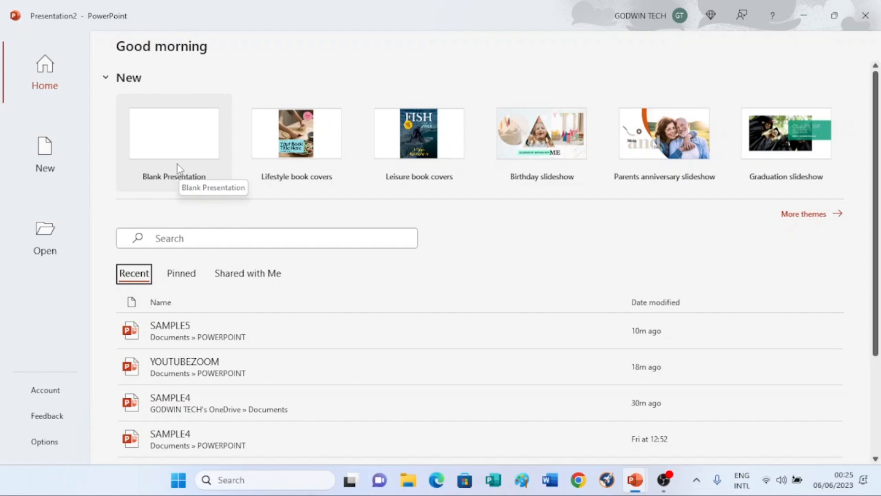
Create a blank presentation and enter "Godwin Tech" as the title of its first slide
left_click(178, 164)
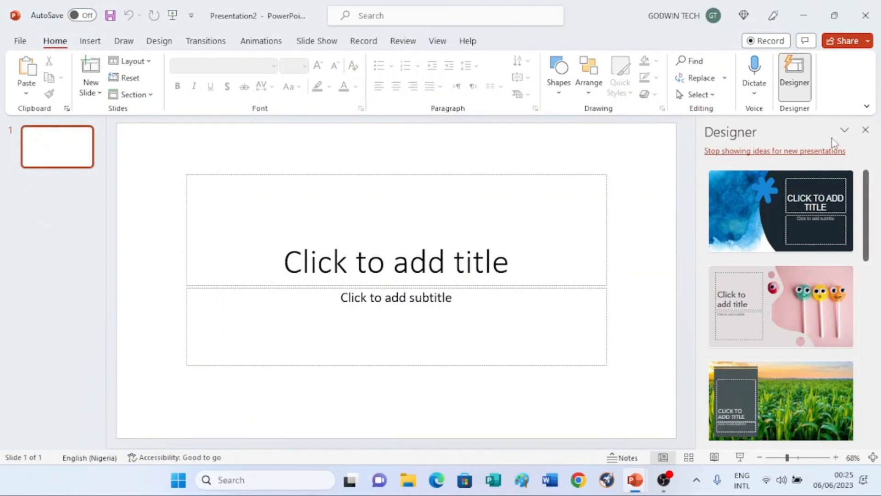
left_click(866, 130)
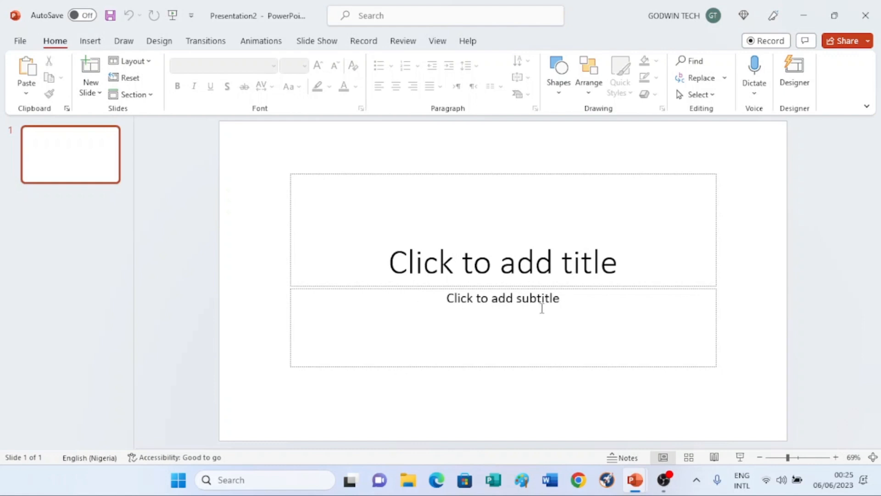
left_click(449, 259)
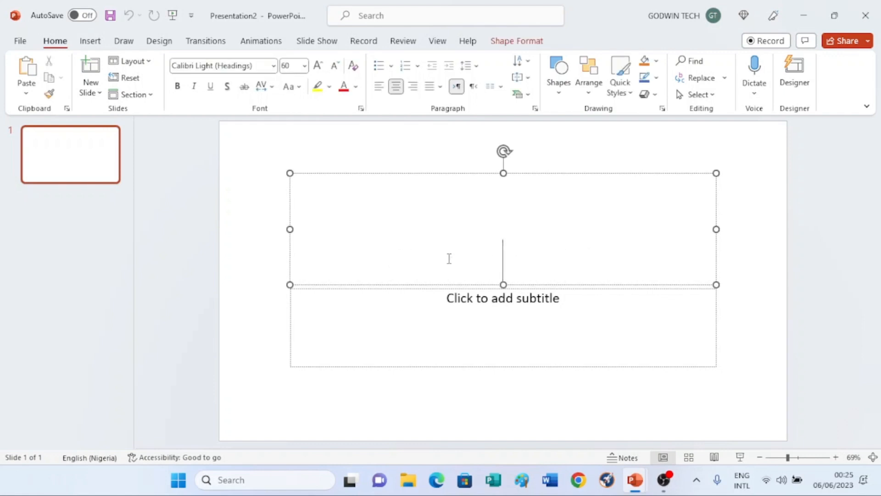
type("G")
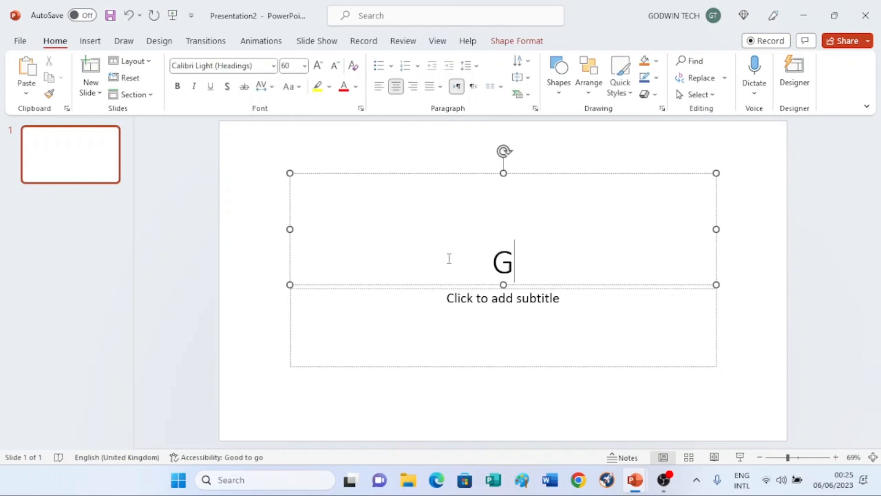
type("od")
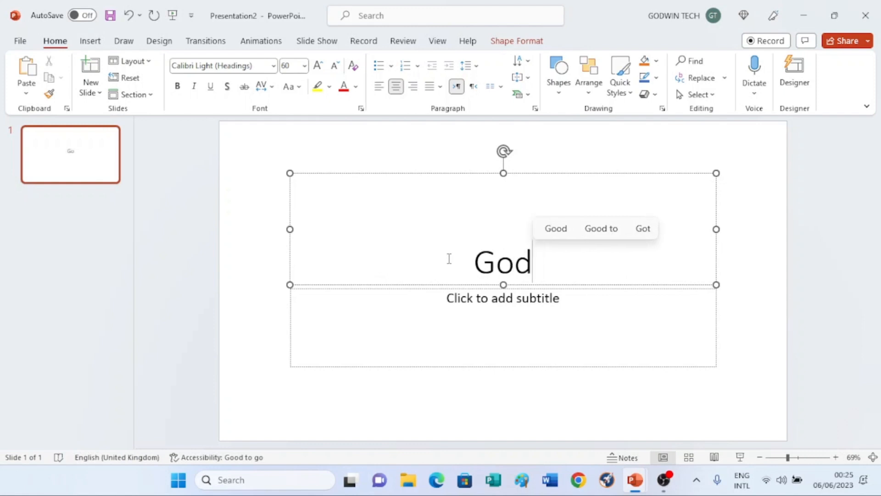
type("wi")
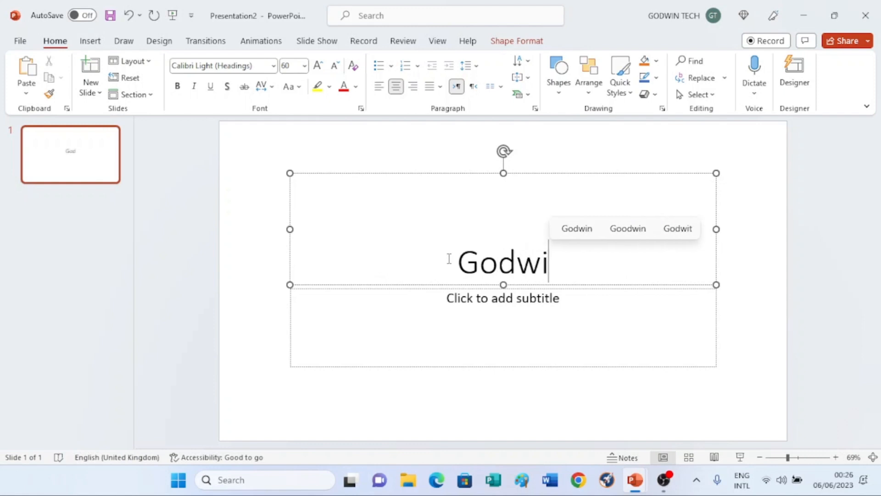
type("n T")
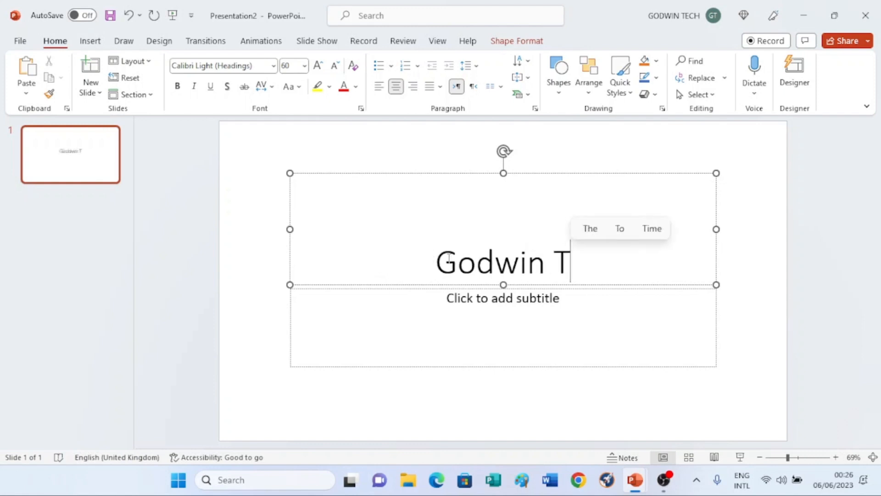
type("ech")
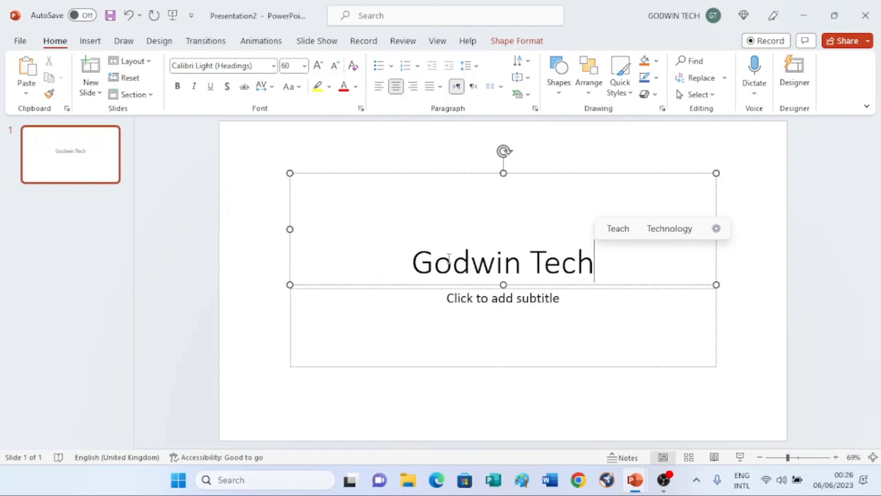
Enter the subtitle "A home to learn more about" below the title and deselect the text boxes
left_click(517, 308)
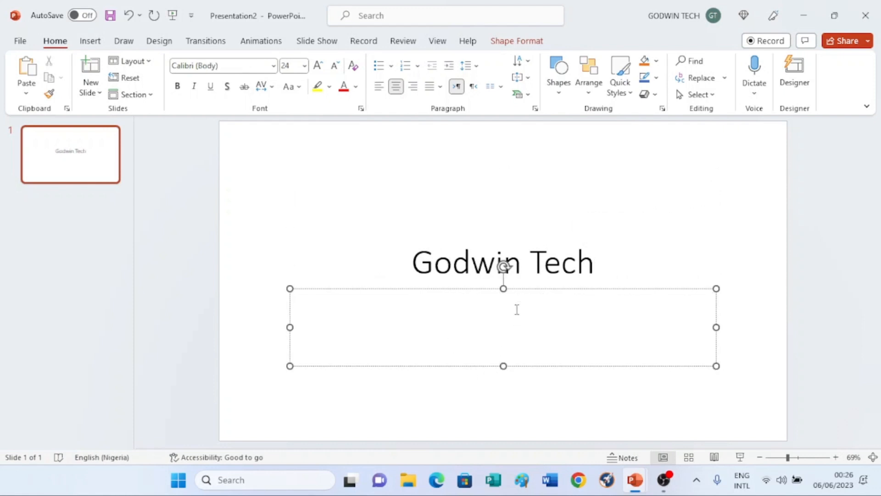
type("A ")
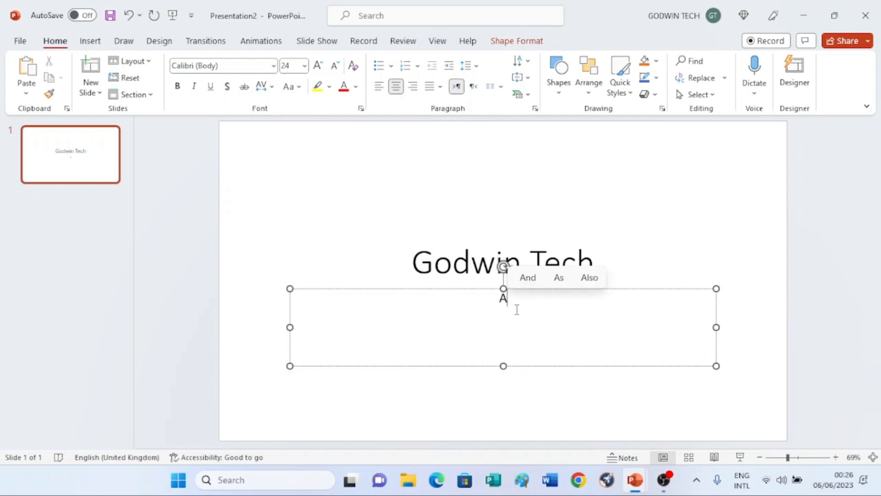
type("hom")
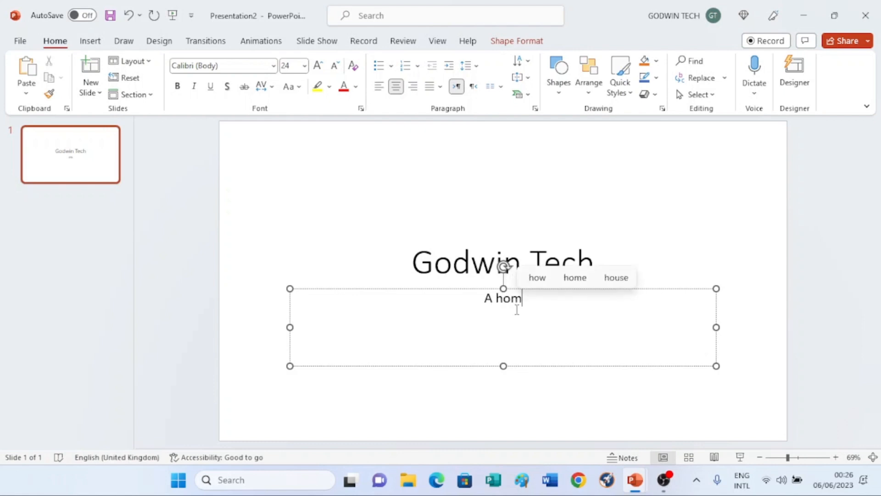
type("e to ")
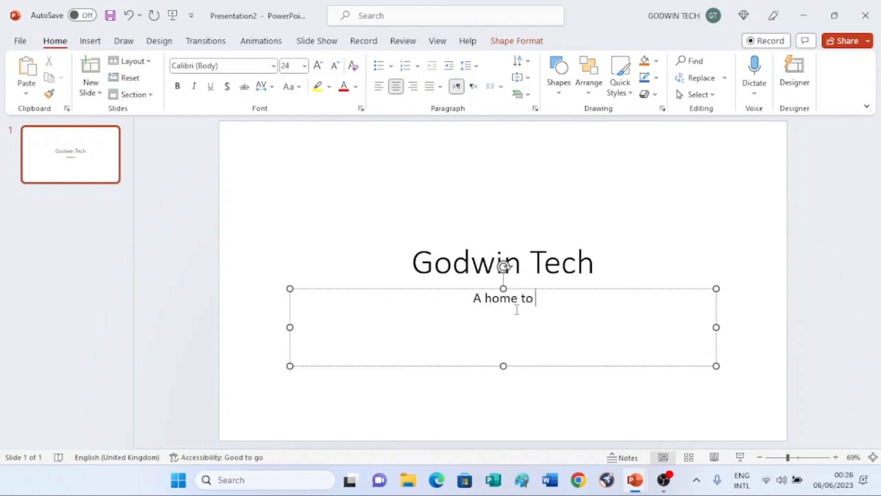
type("lear")
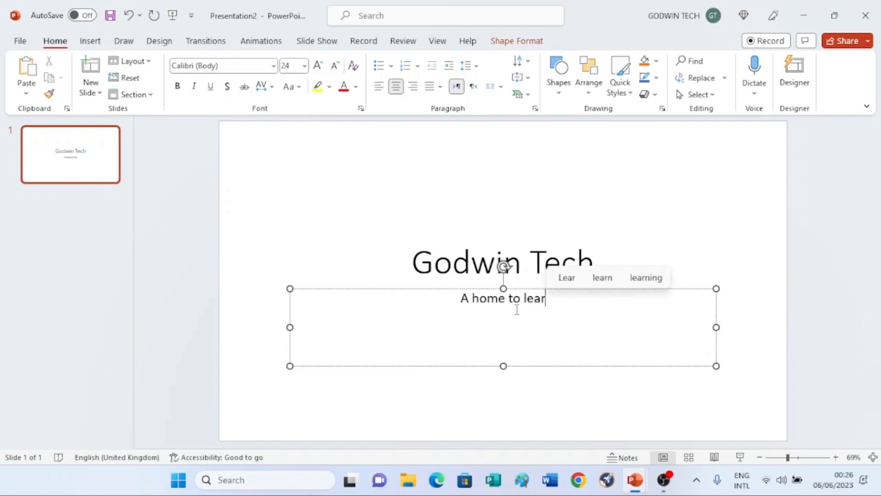
type("n mor")
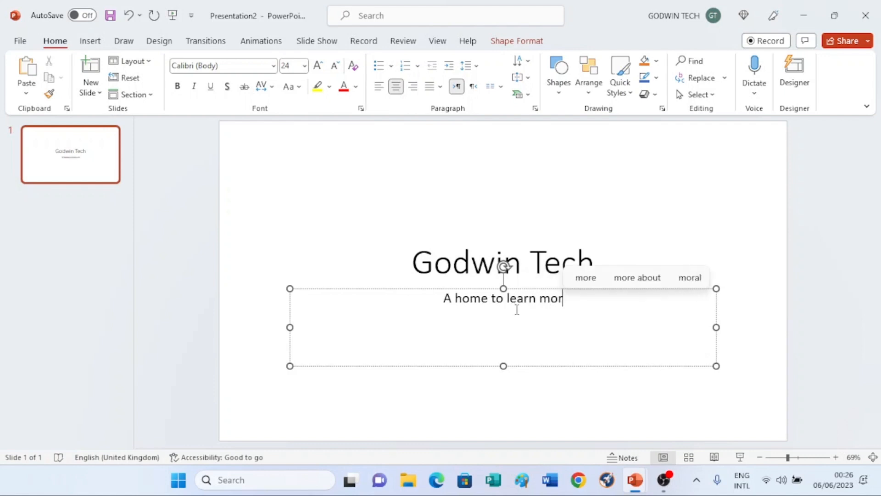
type("e about")
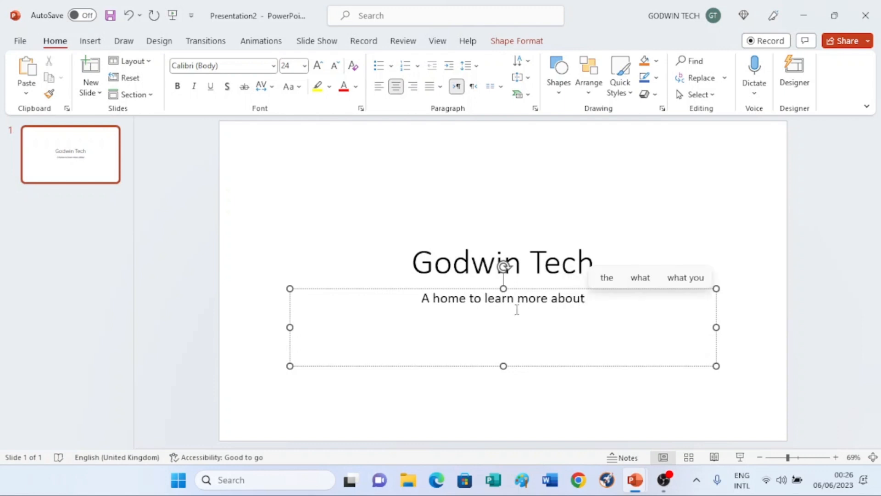
left_click(434, 266)
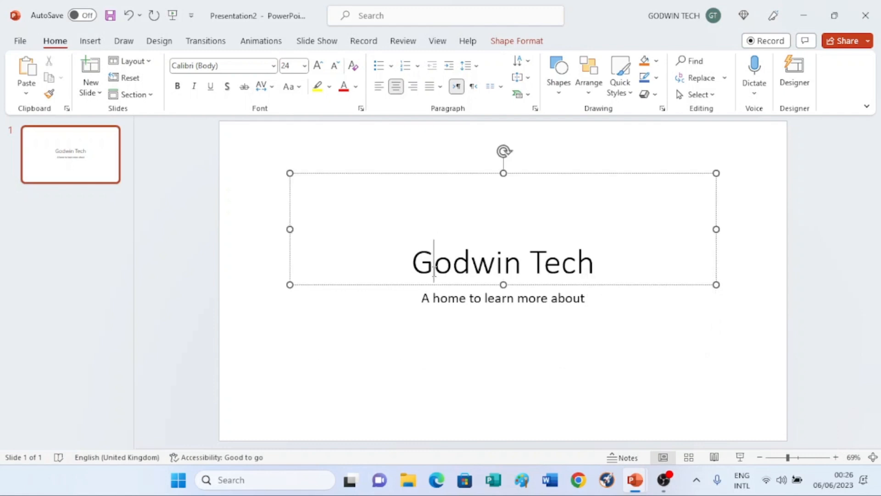
left_click(585, 325)
left_click(282, 190)
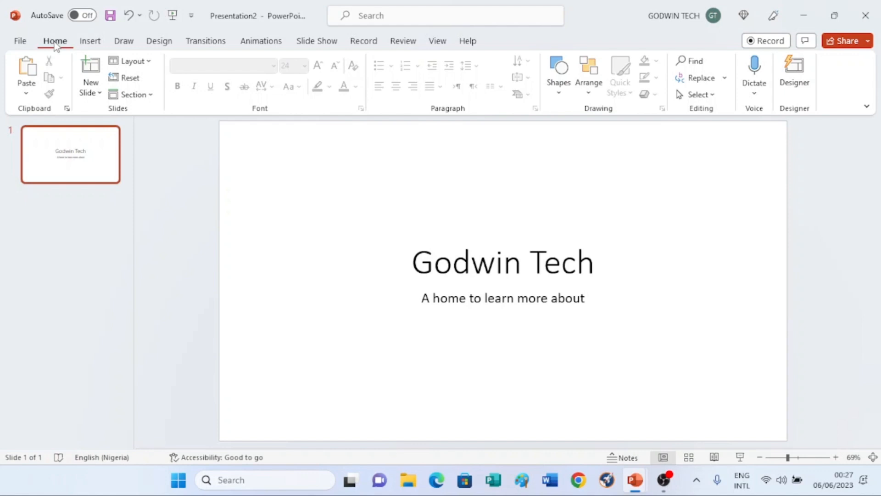
Try the Comparison layout on the first slide and undo the layout change
left_click(100, 94)
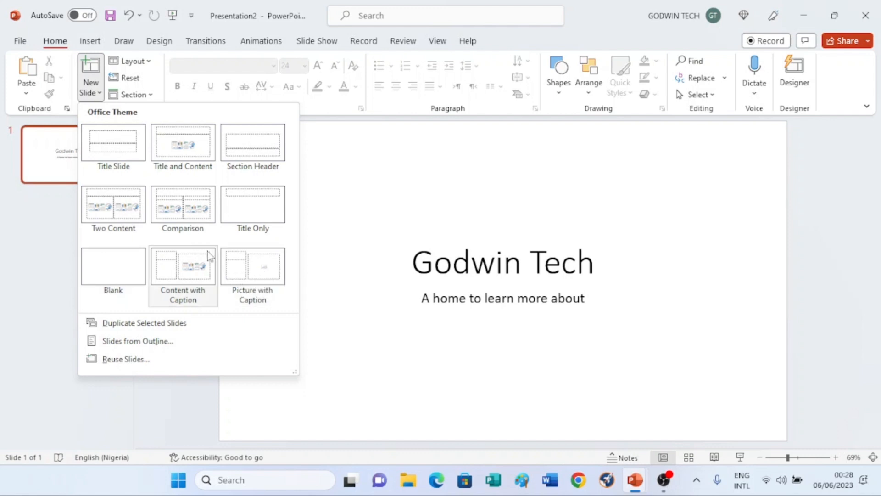
left_click(10, 206)
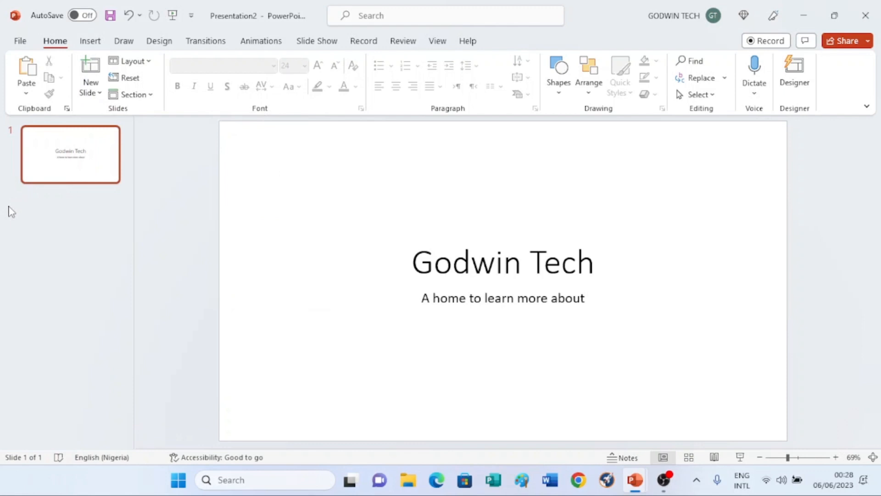
right_click(70, 161)
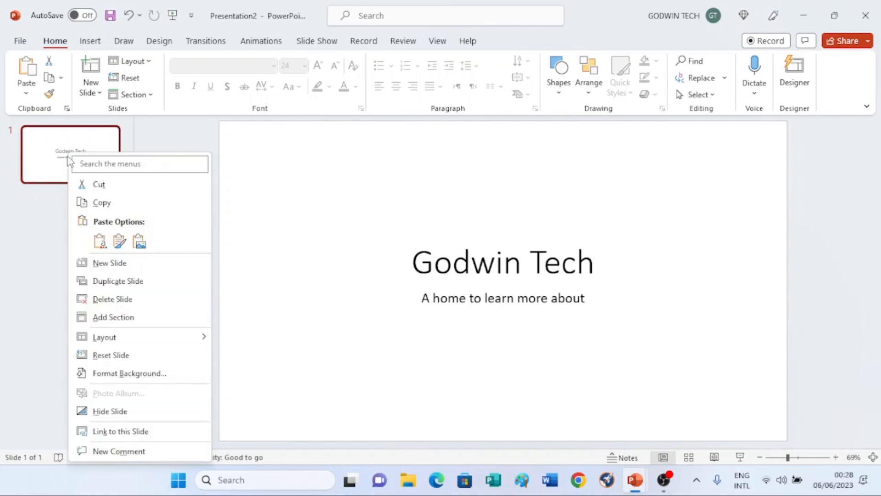
mouse_move(99, 340)
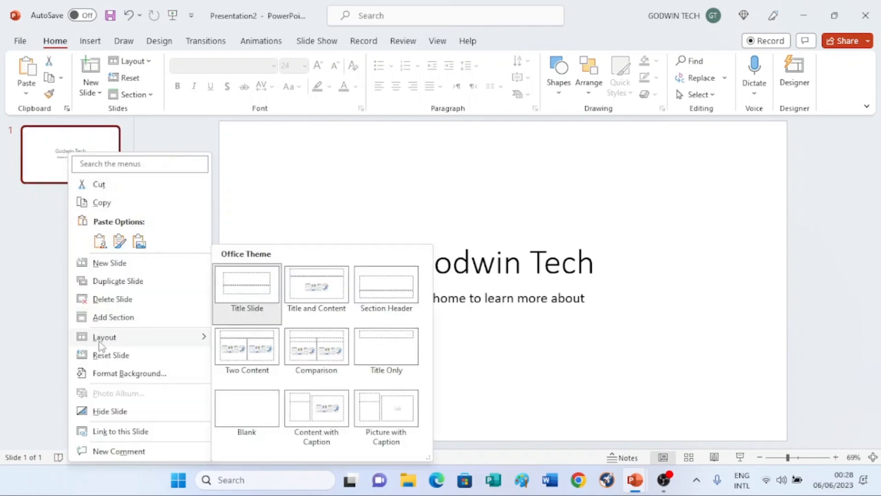
left_click(321, 355)
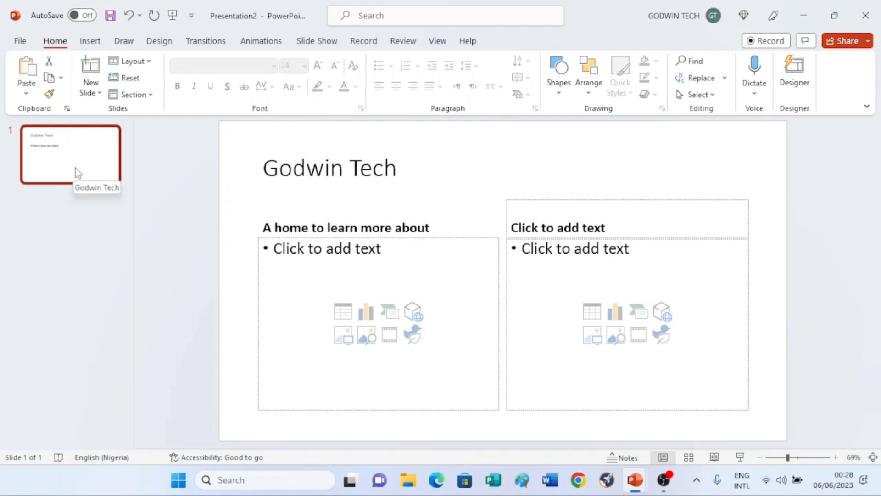
left_click(129, 15)
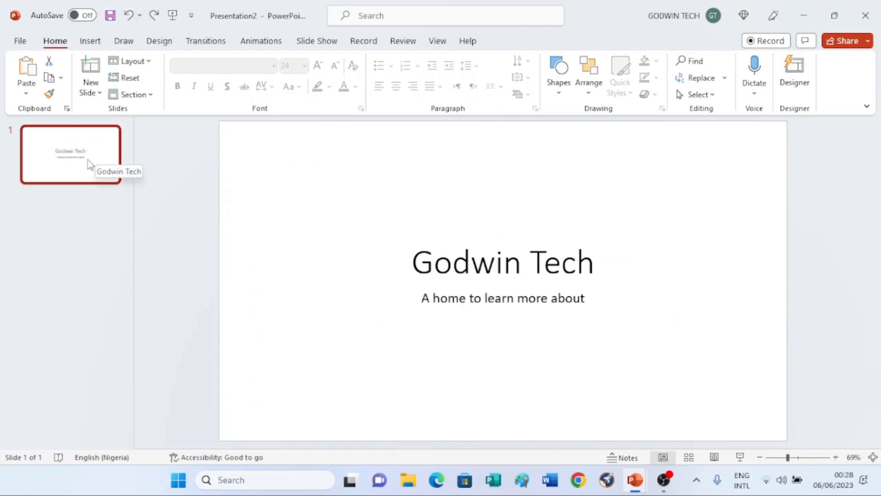
Make all the text of the "Godwin Tech" title bold, italic and underlined
left_click(476, 251)
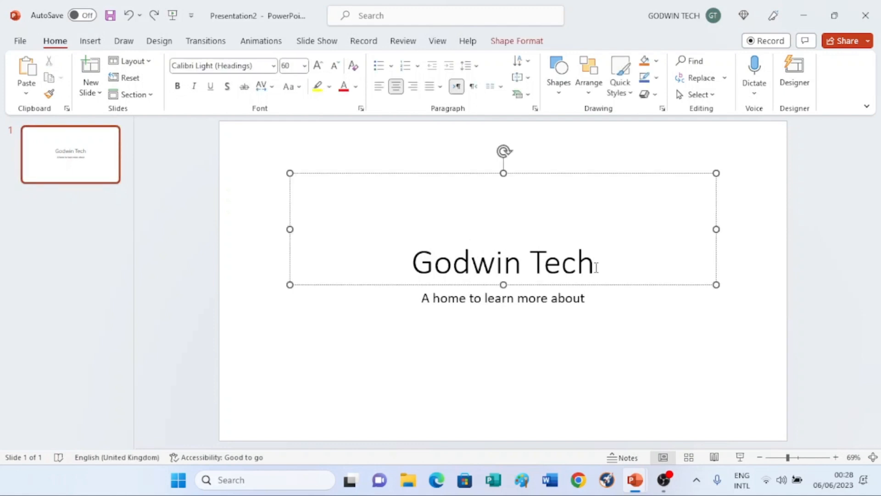
left_click(474, 301)
left_click(562, 265)
left_click(607, 264)
key("ctrl+a")
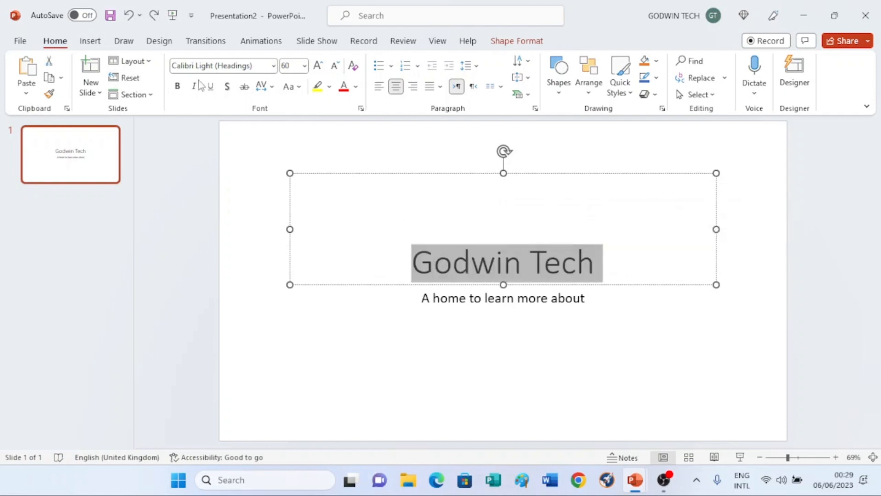
left_click(182, 92)
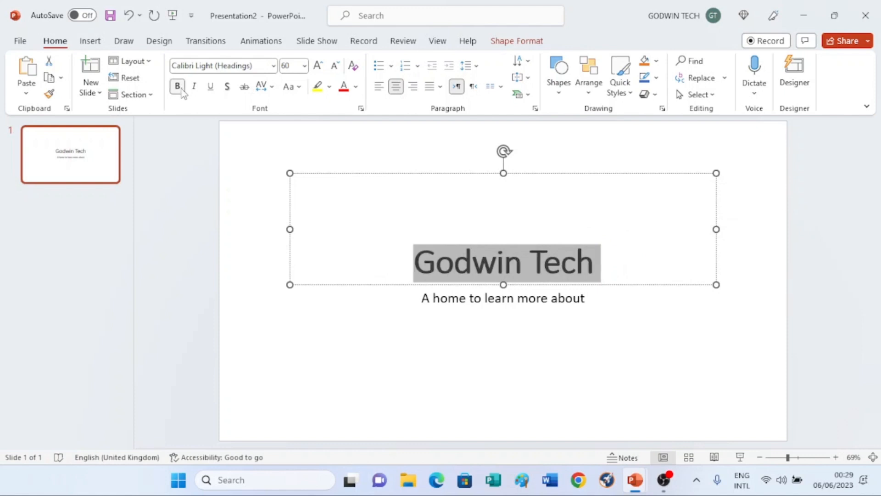
left_click(195, 89)
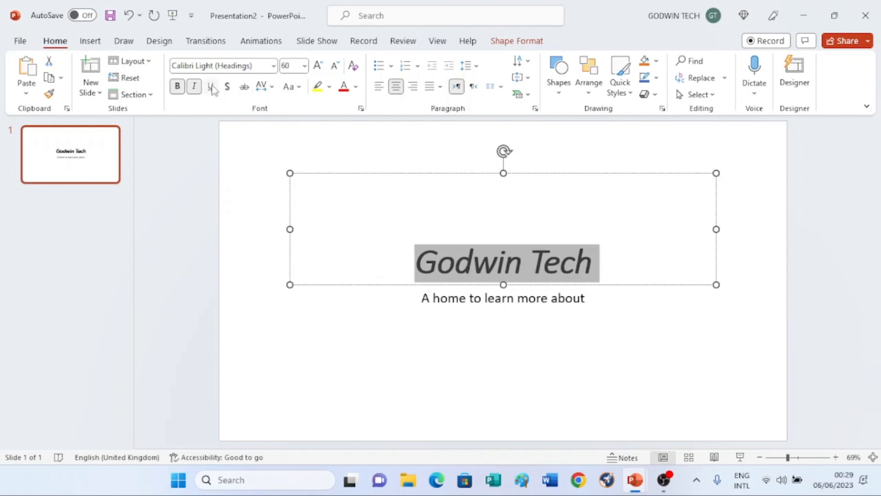
left_click(211, 88)
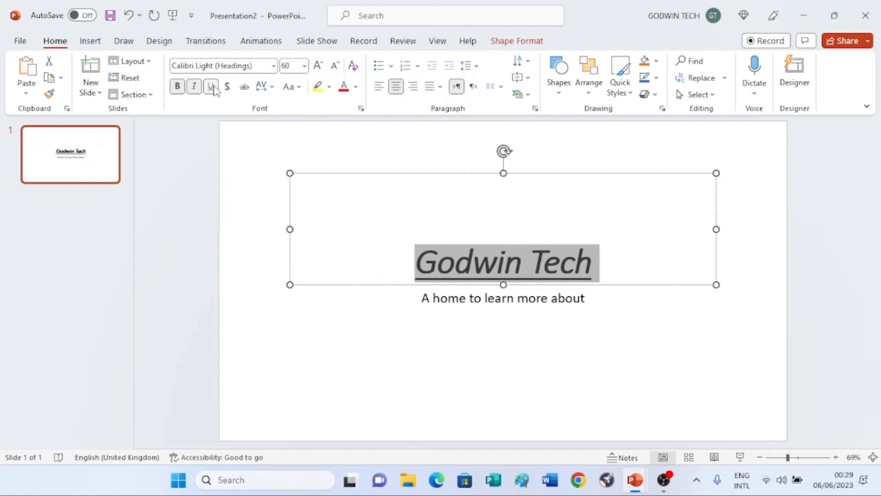
Set the title's font to Amasis MT Pro Black at size 80 and color it with the theme's gold
left_click(275, 65)
left_click(275, 66)
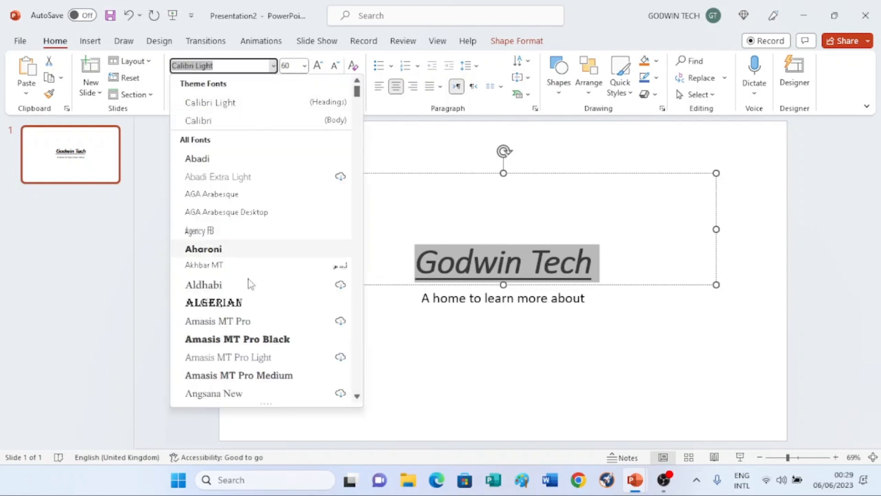
left_click(266, 339)
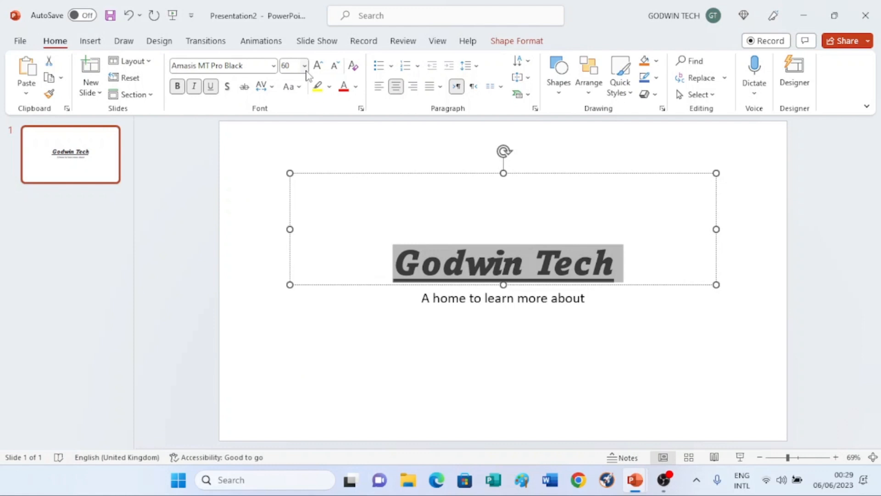
left_click(287, 65)
type("80")
key("Return")
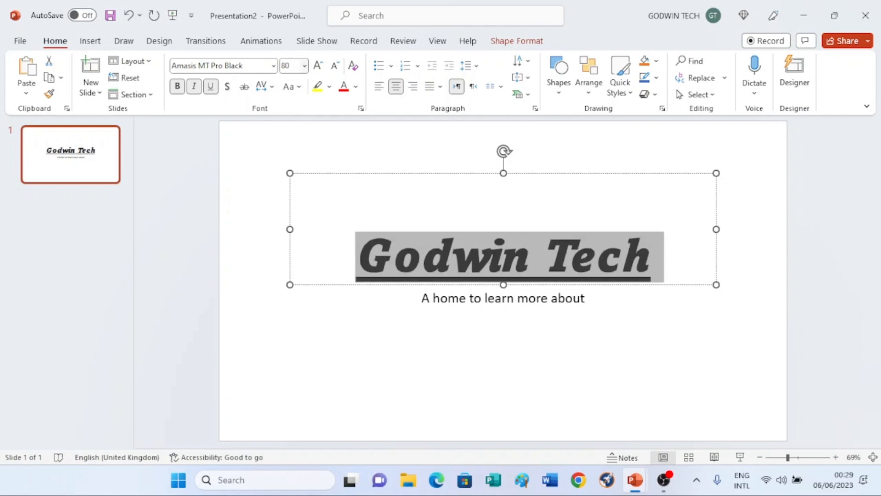
left_click(357, 88)
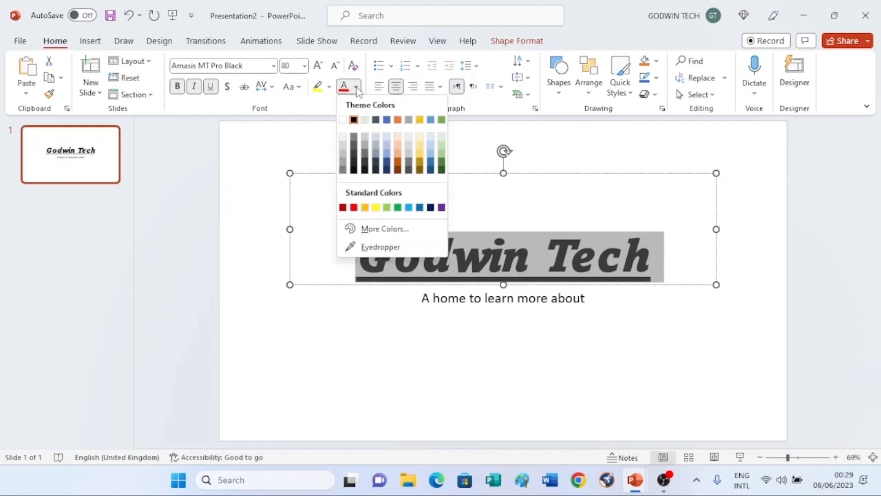
left_click(419, 120)
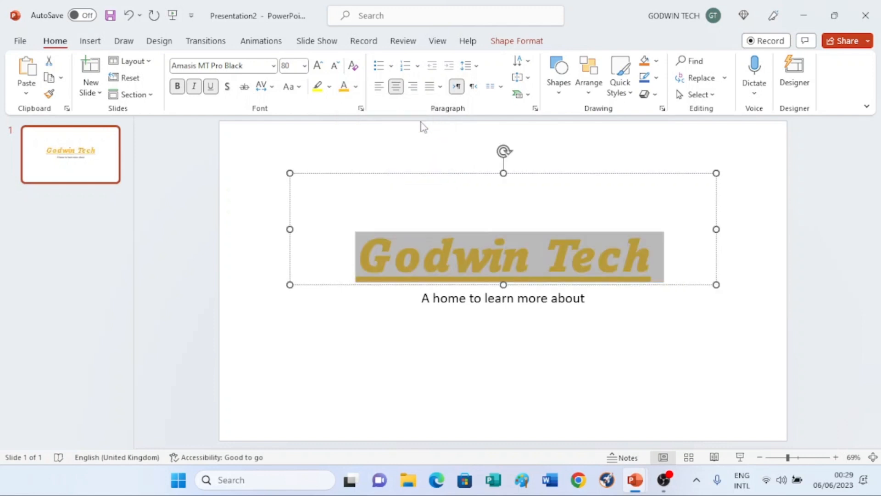
Try left, centered and right alignment on the "Godwin Tech" title, and set its paragraph alignment to Justify
left_click(381, 90)
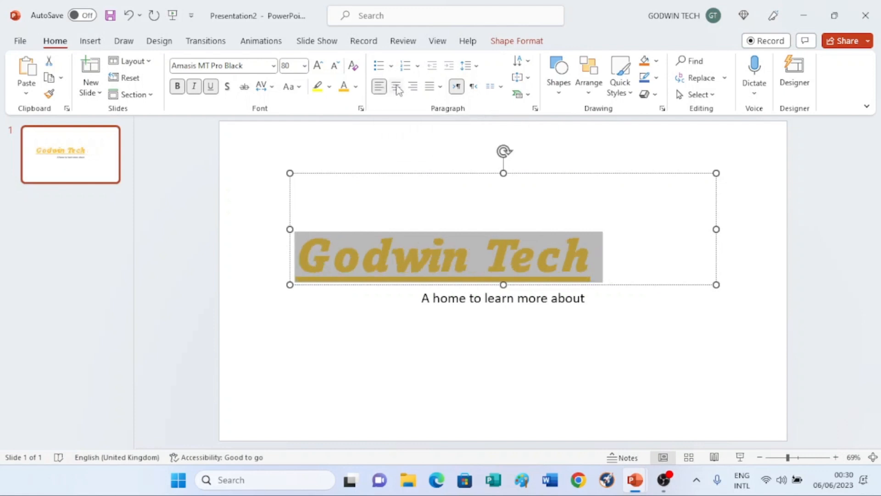
left_click(398, 87)
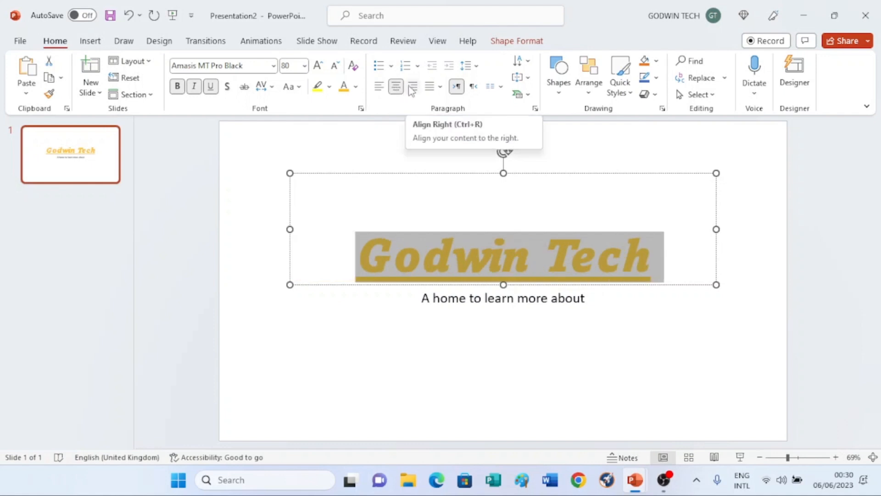
left_click(411, 87)
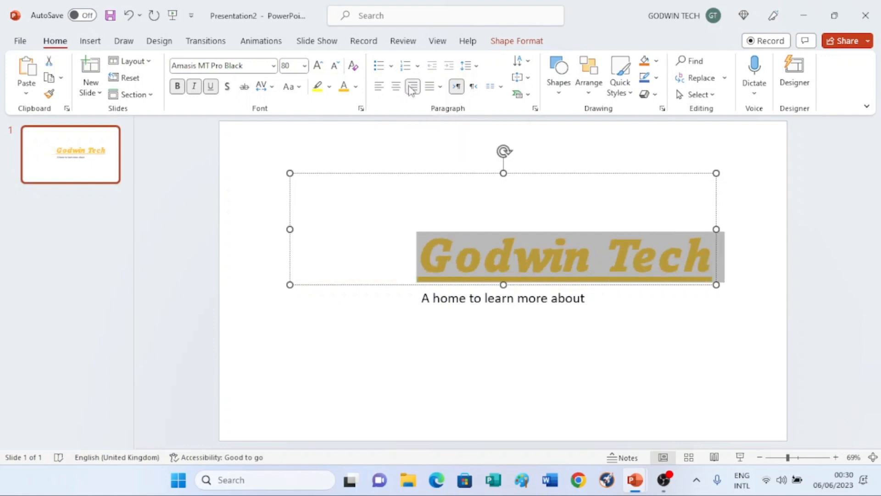
left_click(431, 91)
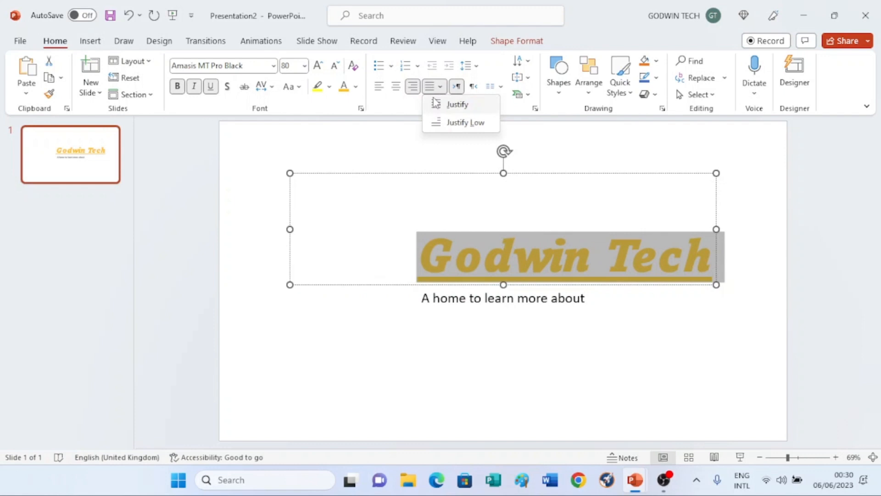
left_click(434, 102)
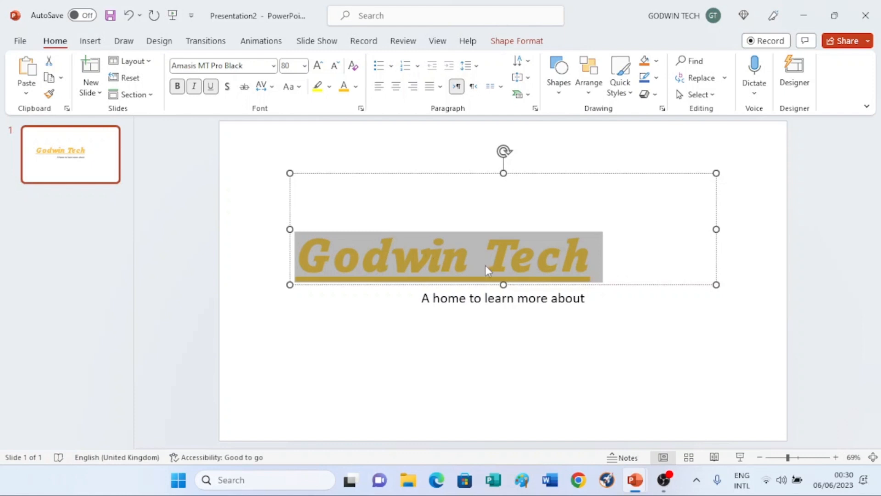
Delete the word "Tech" from the end of the title and undo the deletion
left_click(610, 256)
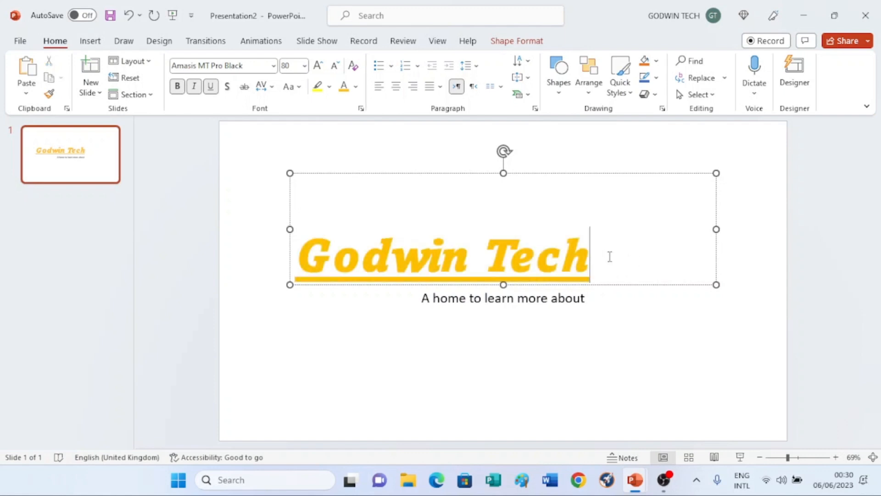
key("BackSpace")
key("BackSpace")
key("BackSpace")
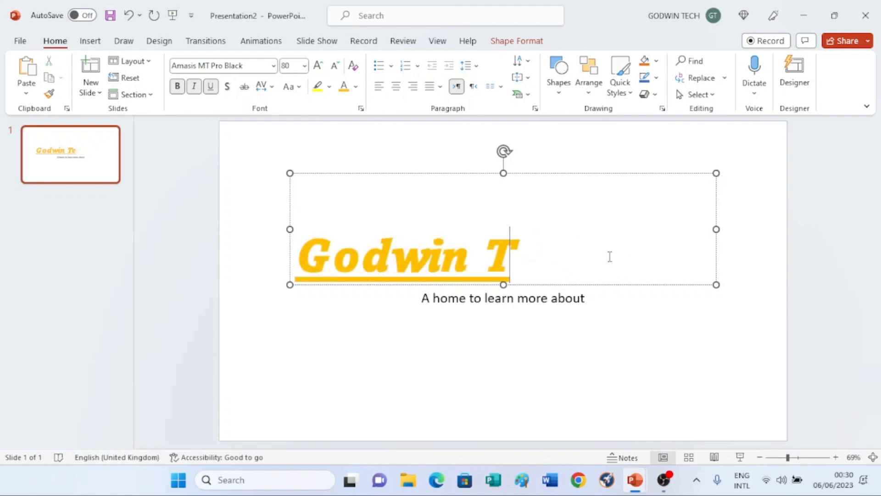
key("BackSpace")
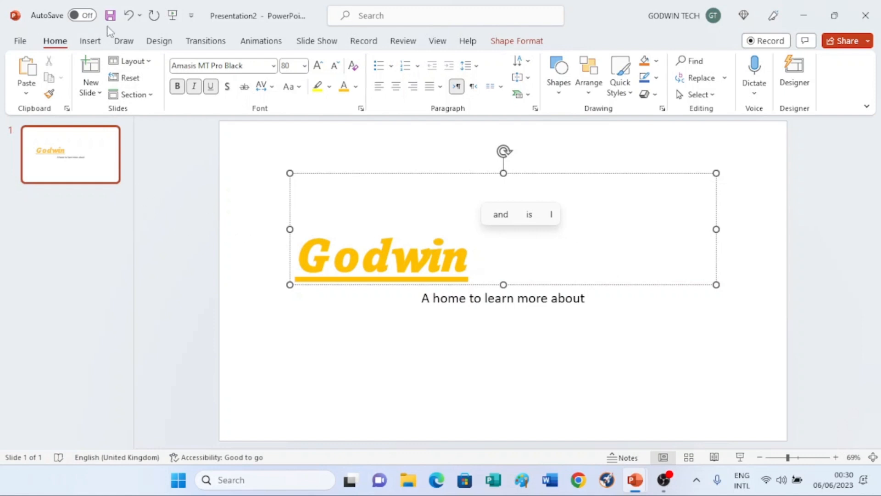
left_click(129, 16)
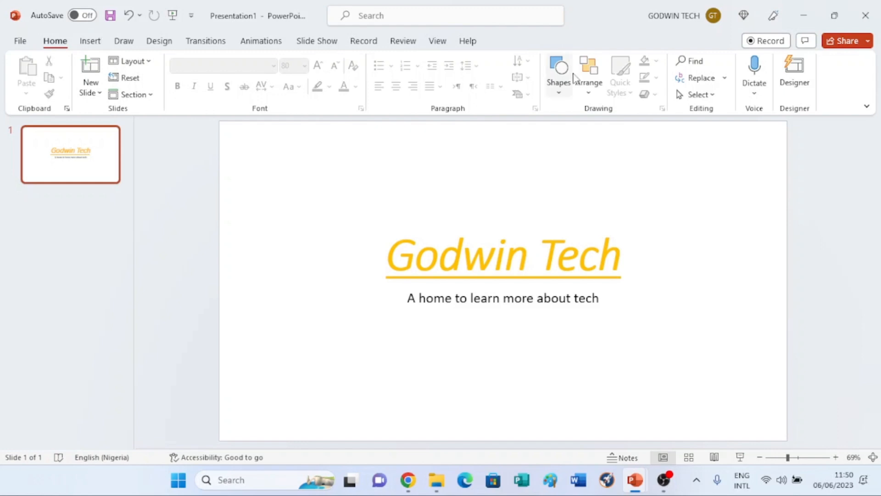
Choose the Rectangle shape for drawing on the title slide
left_click(559, 92)
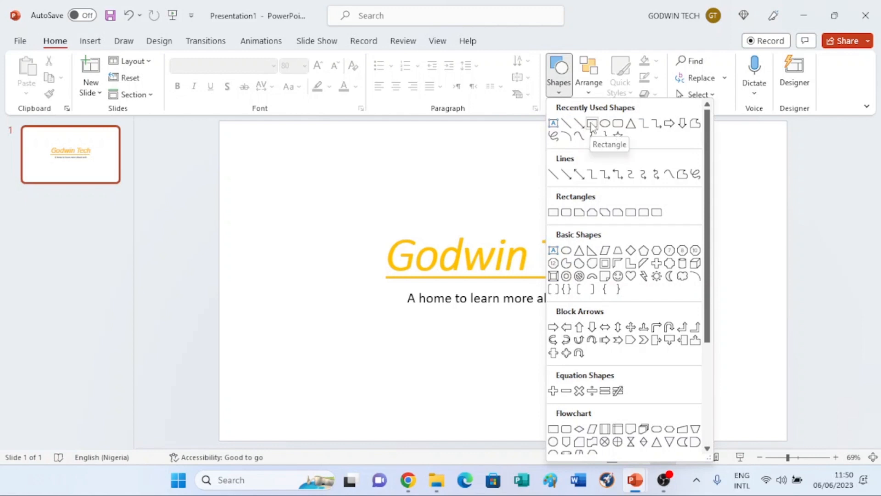
left_click(592, 123)
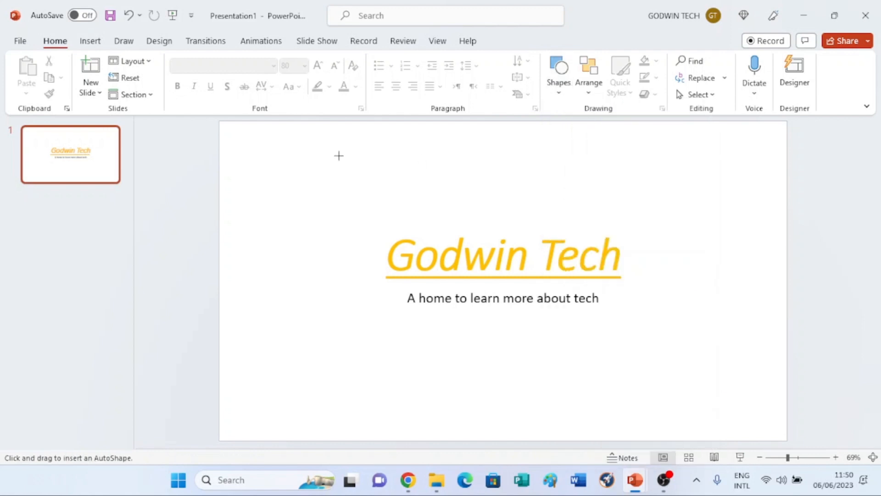
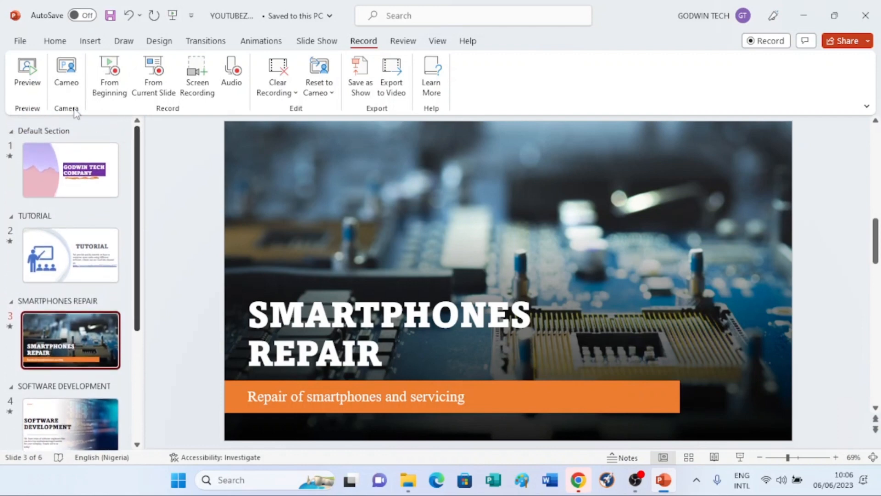
Start saving a copy of the YOUTUBEZOOM presentation on this PC and choose the Documents folder as its location
left_click(21, 43)
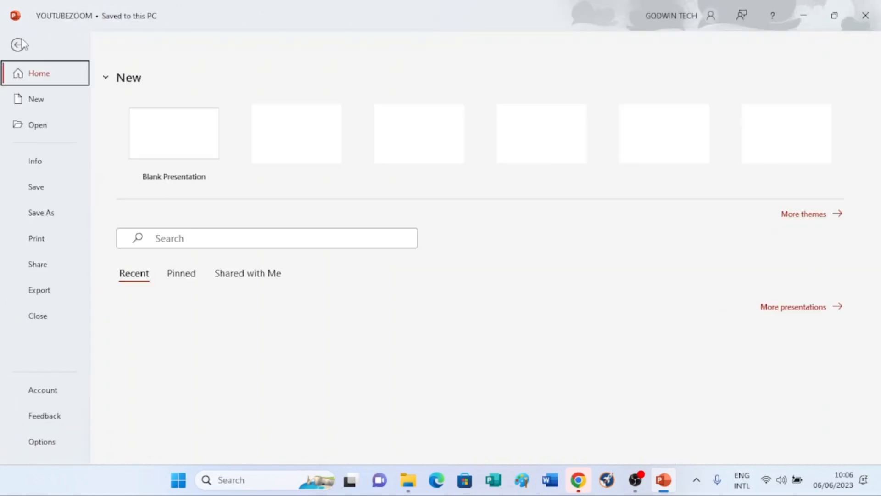
left_click(42, 214)
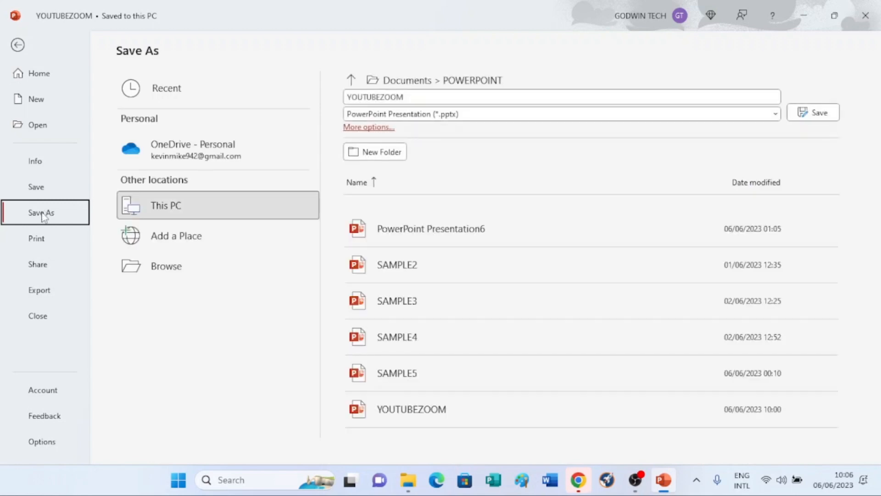
left_click(170, 277)
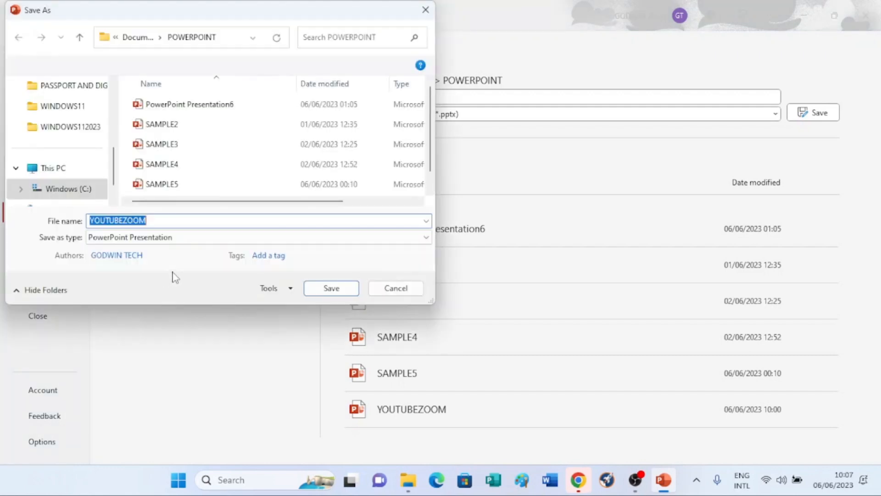
scroll(58, 122, "up", 3)
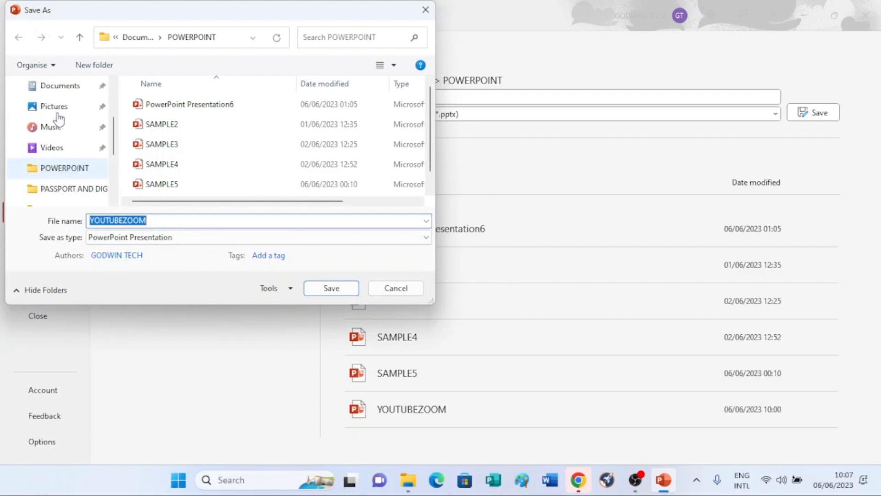
scroll(59, 120, "down", 1)
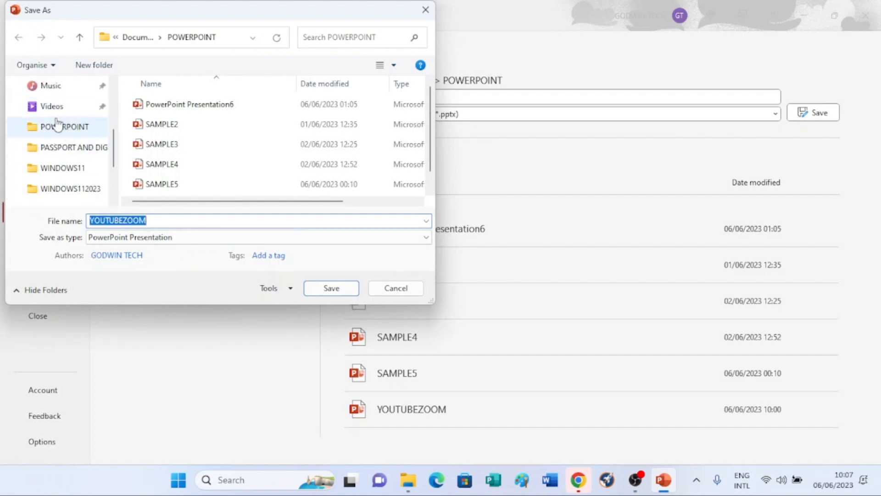
left_click(71, 154)
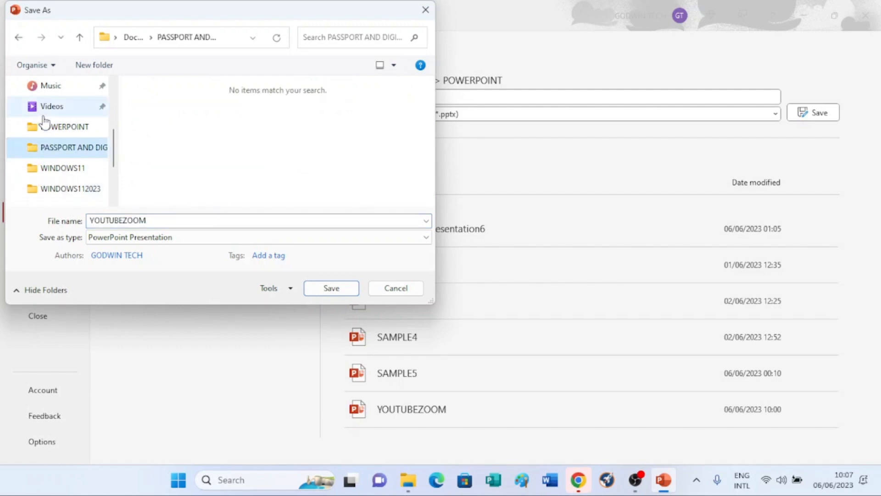
scroll(44, 115, "up", 3)
scroll(44, 115, "up", 2)
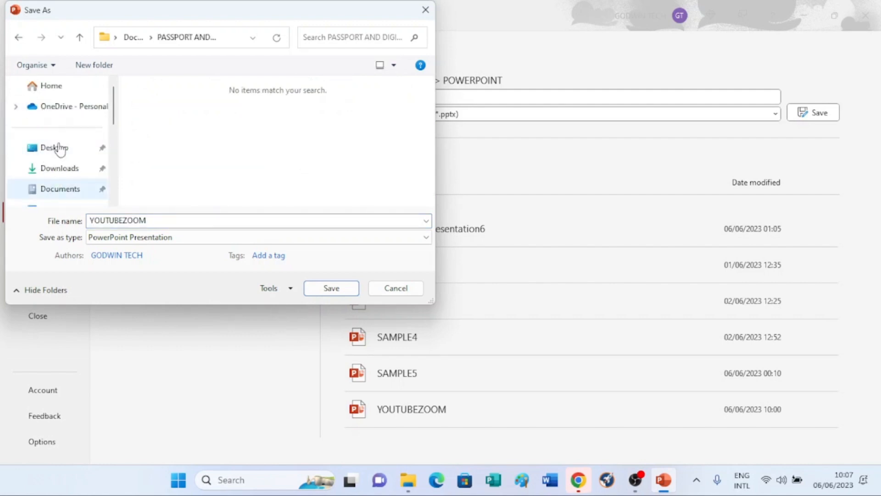
left_click(66, 193)
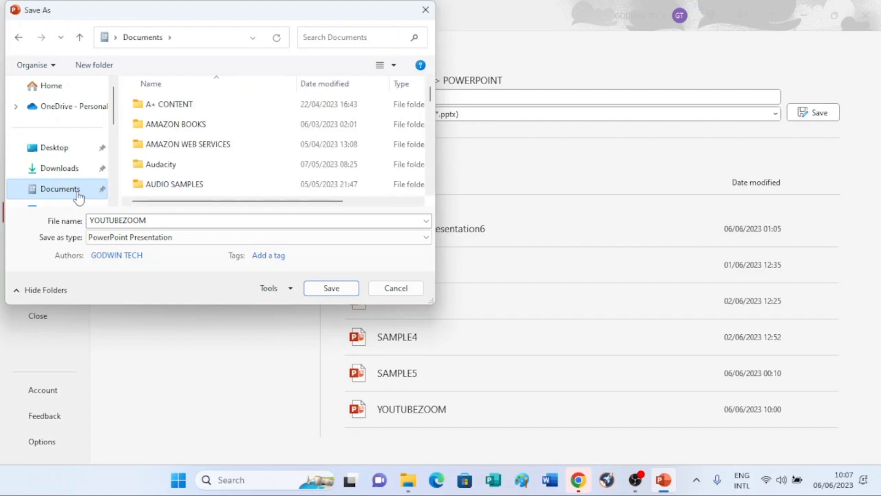
Name the copy "pres56", keep PowerPoint Presentation as the file type and save it
double_click(150, 221)
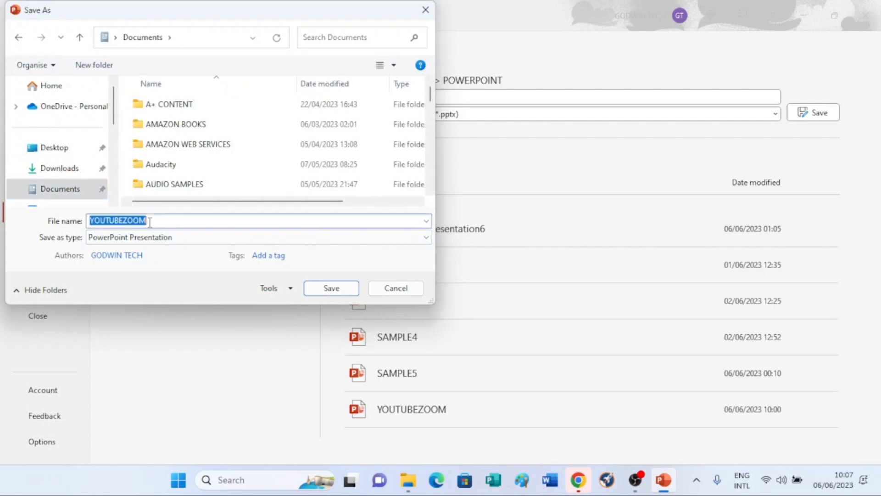
type("f")
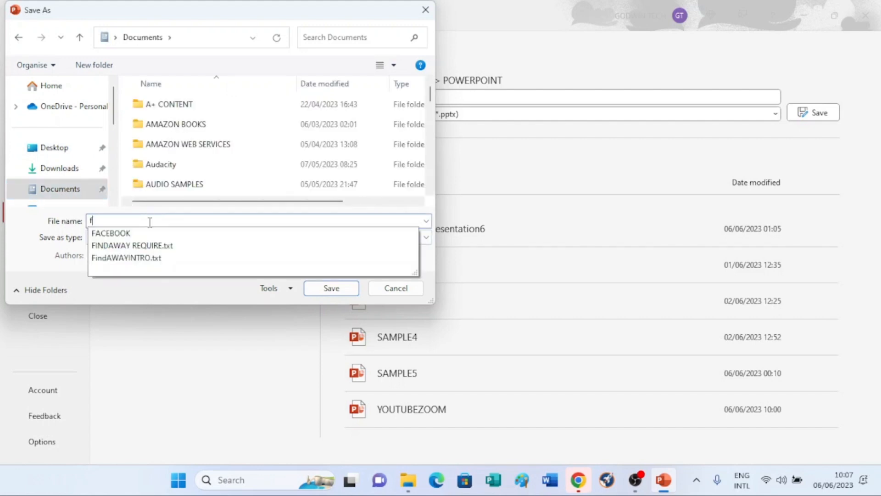
key("BackSpace")
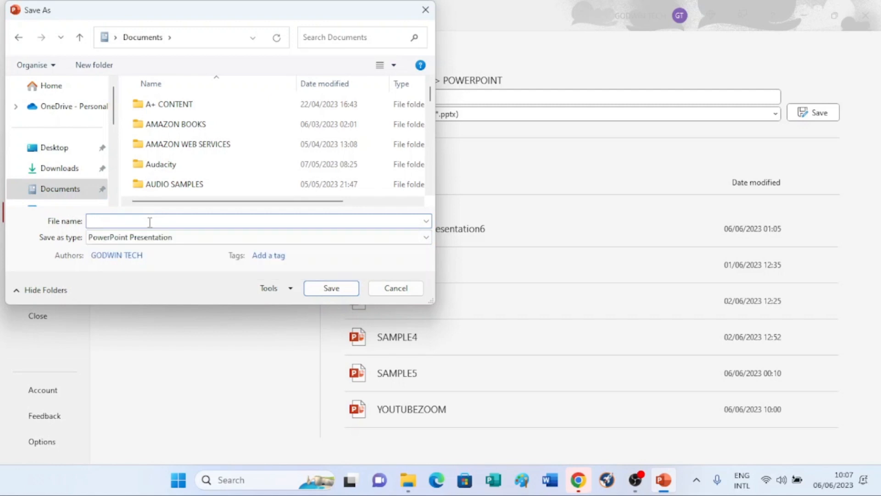
type("pres56")
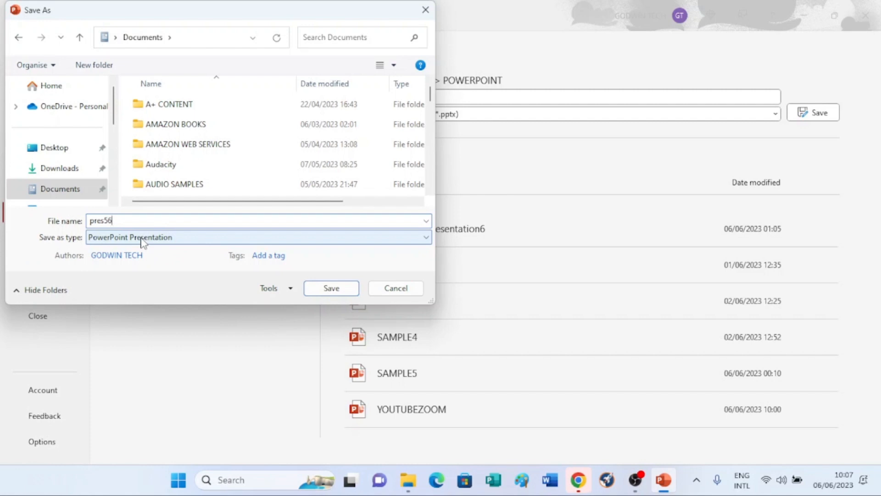
left_click(185, 239)
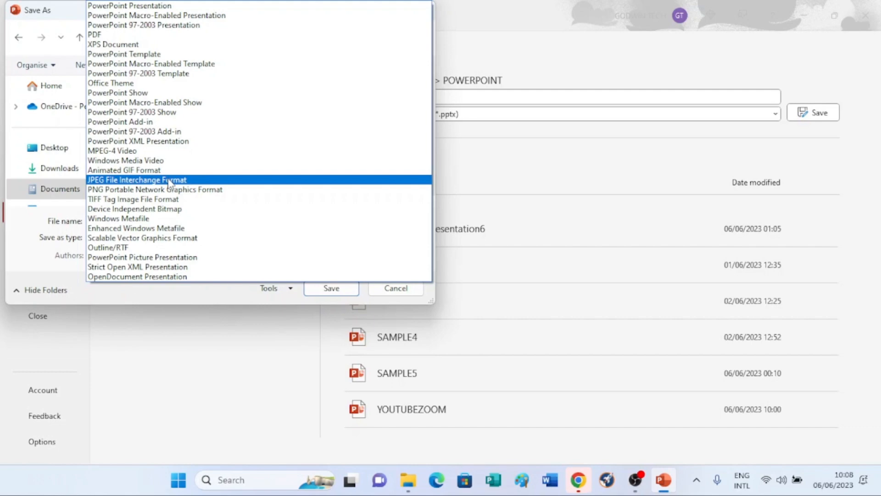
left_click(132, 5)
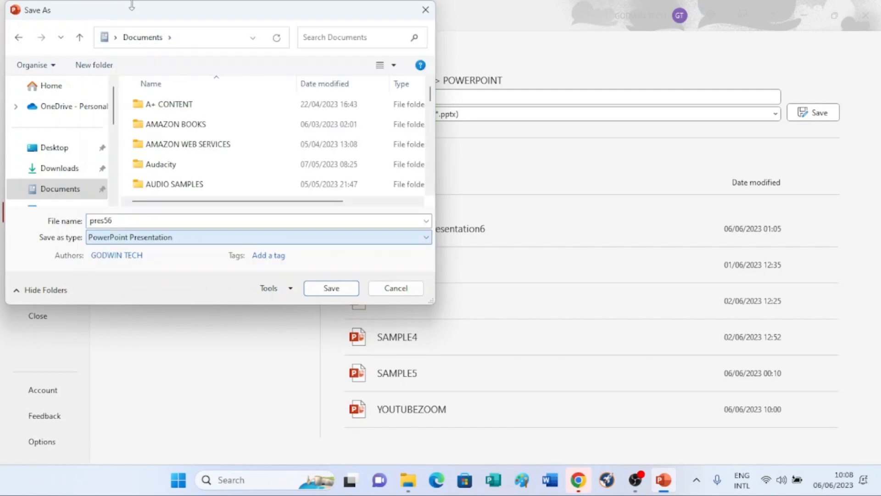
left_click(198, 220)
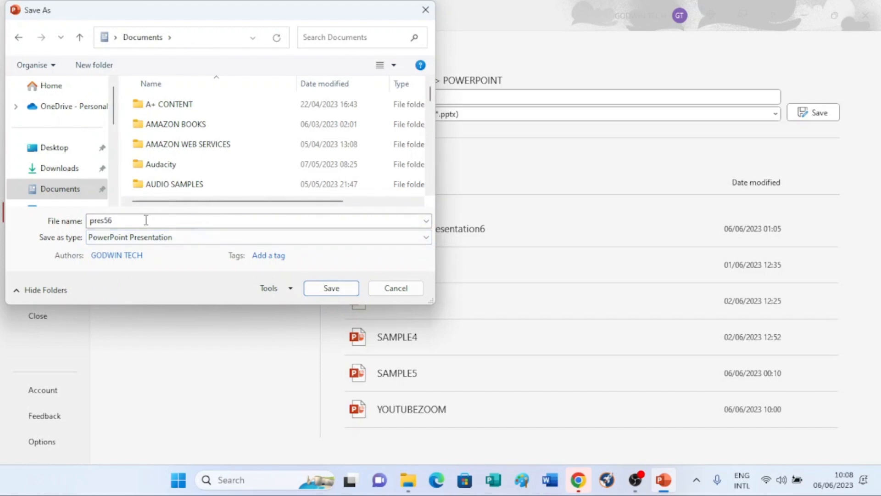
double_click(146, 220)
left_click(146, 221)
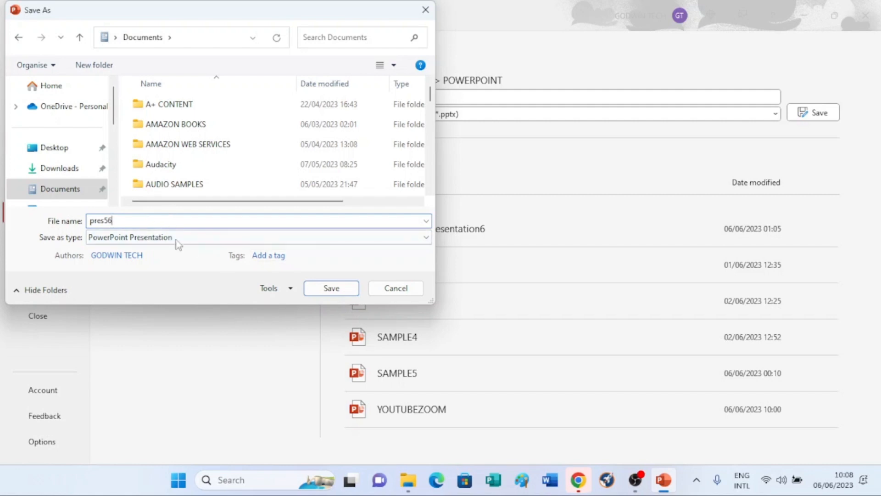
left_click(321, 290)
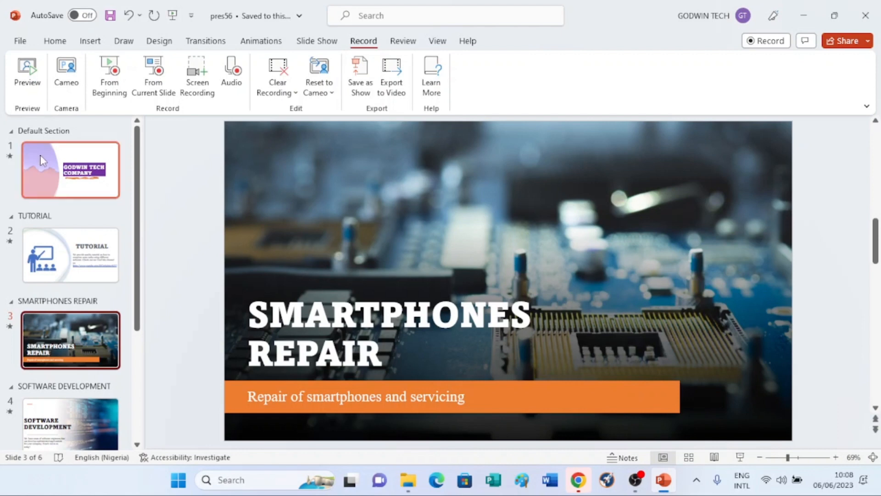
Delete the Tutorial slide from the presentation and undo the deletion
scroll(67, 358, "down", 3)
scroll(67, 357, "down", 2)
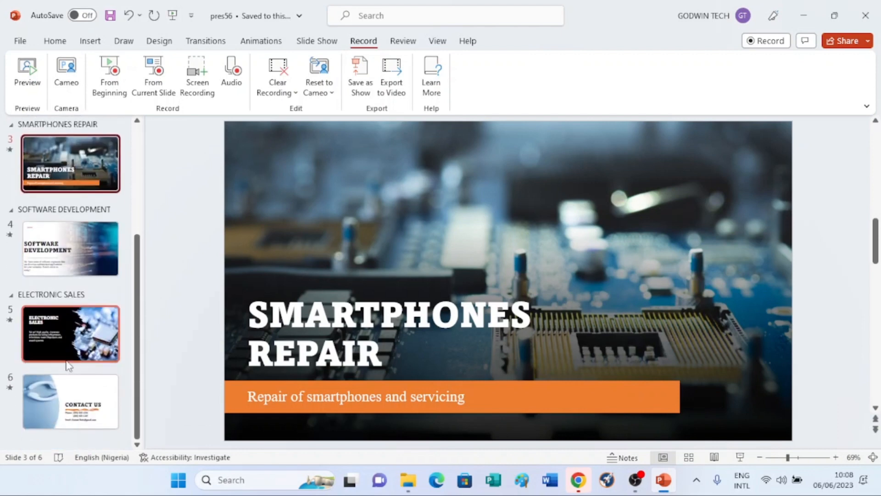
scroll(66, 358, "up", 5)
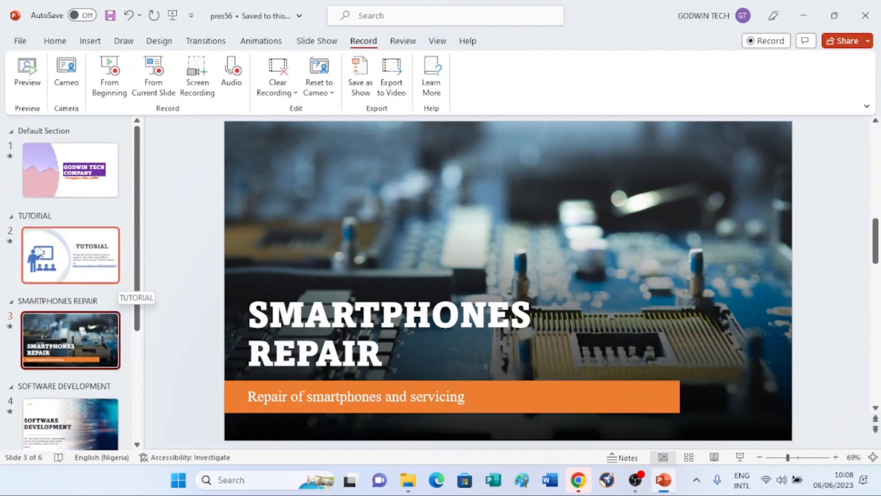
left_click(54, 249)
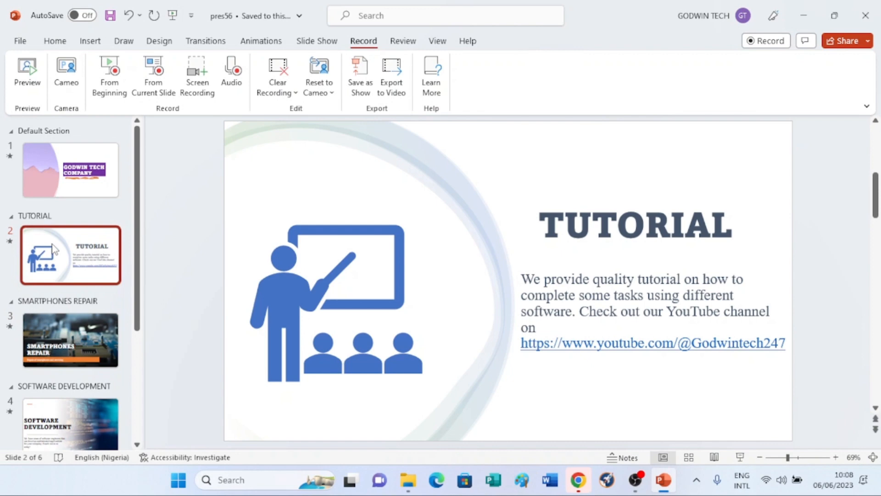
right_click(54, 249)
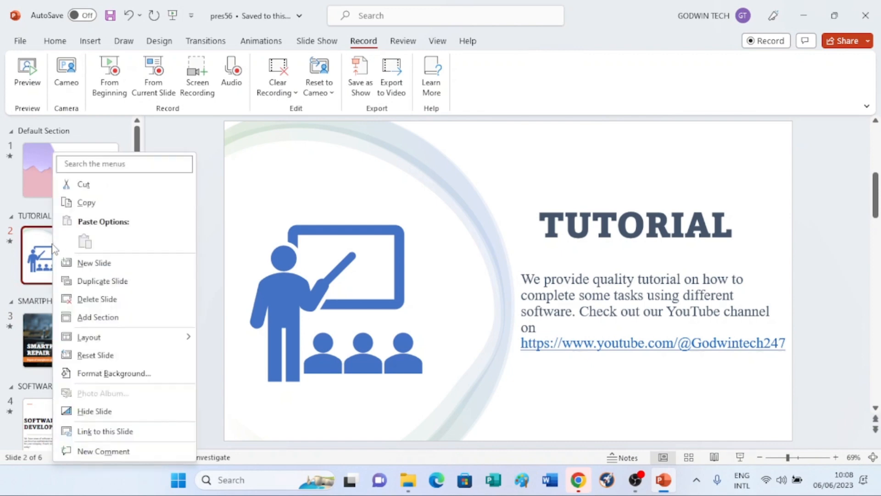
left_click(95, 300)
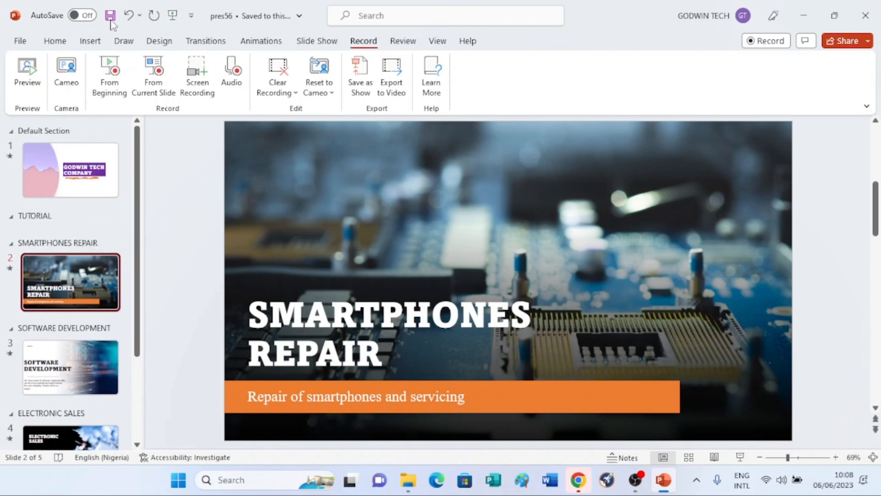
left_click(130, 17)
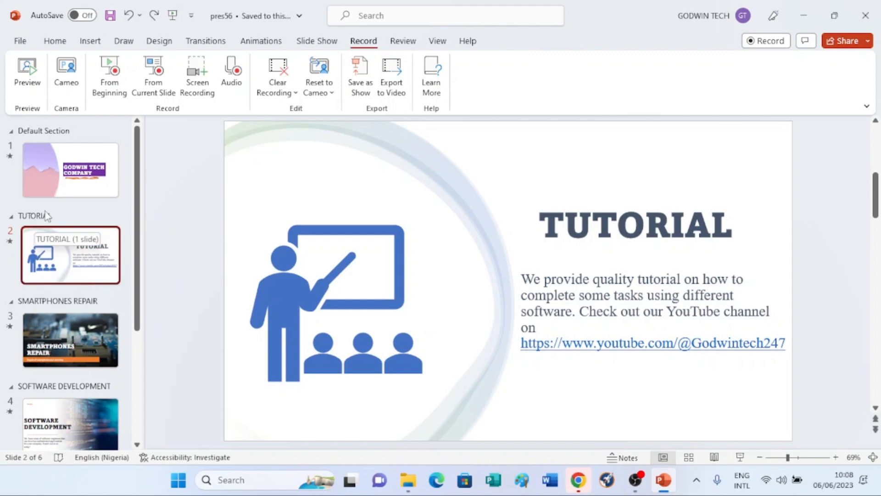
left_click(66, 171)
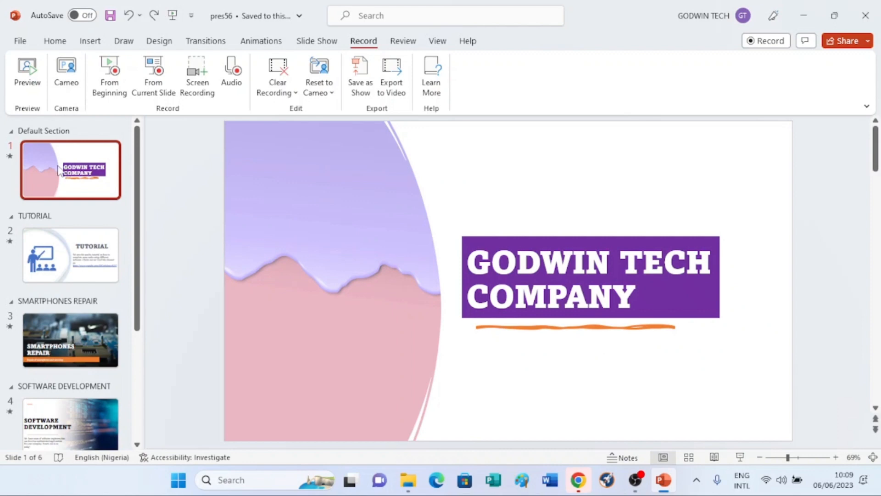
right_click(55, 170)
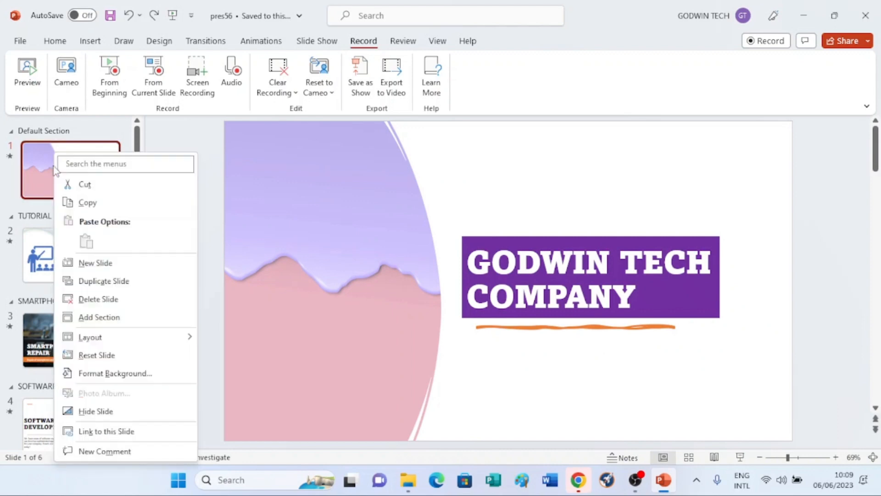
left_click(92, 281)
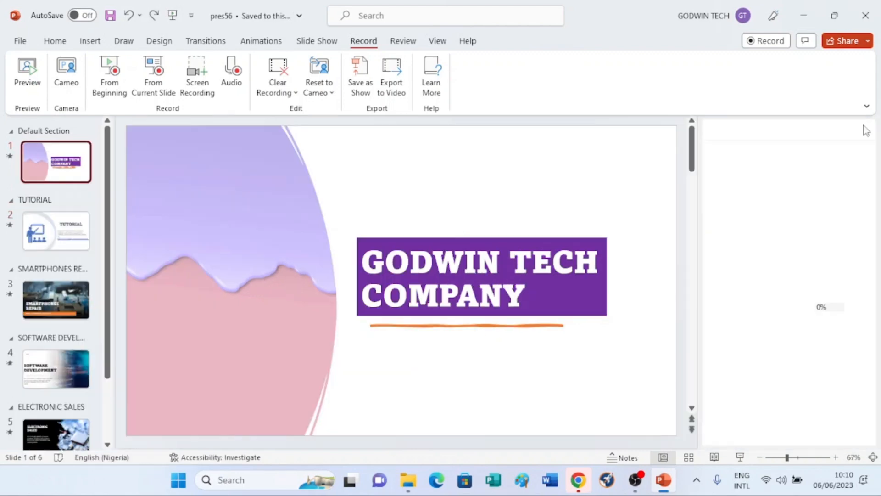
left_click(866, 131)
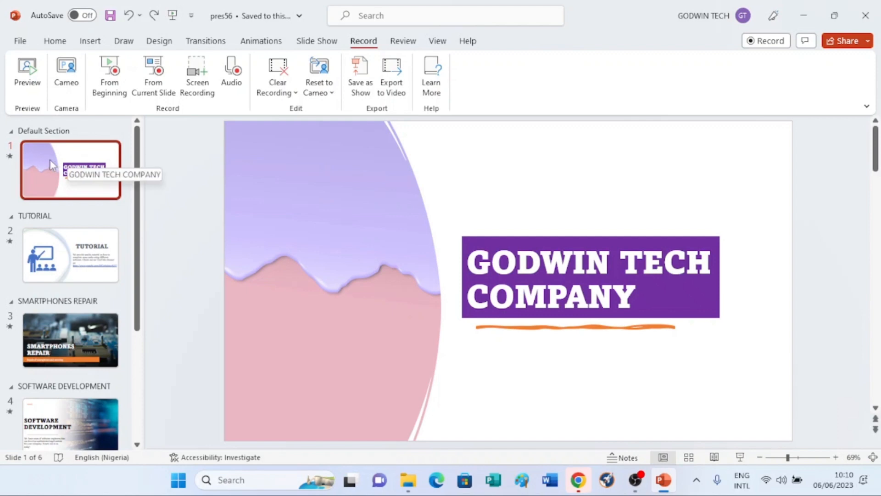
Open the background formatting options for the Godwin Tech Company title slide
right_click(51, 163)
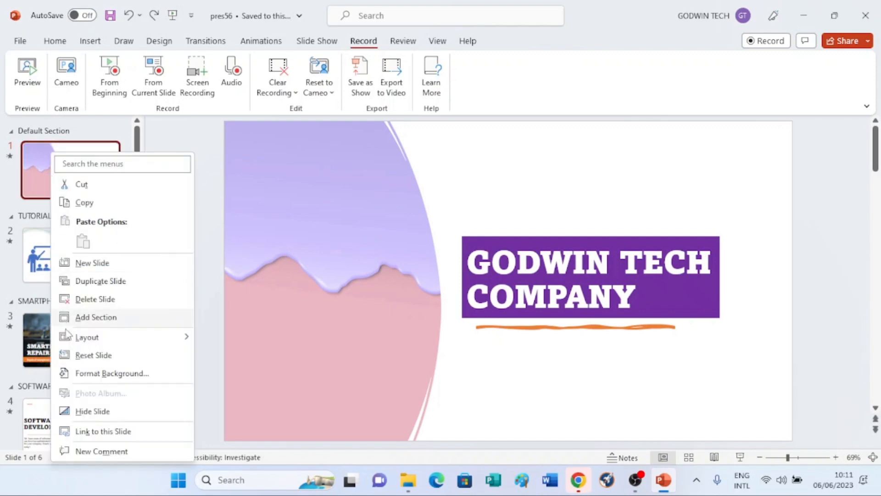
left_click(93, 376)
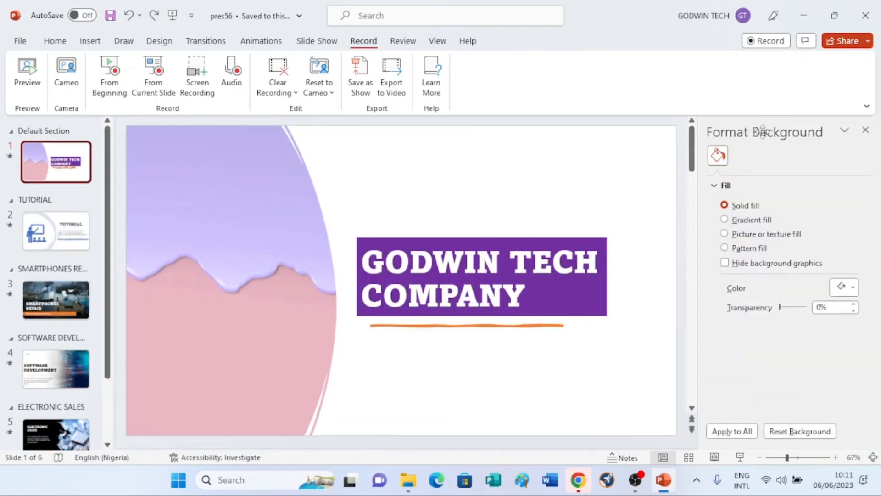